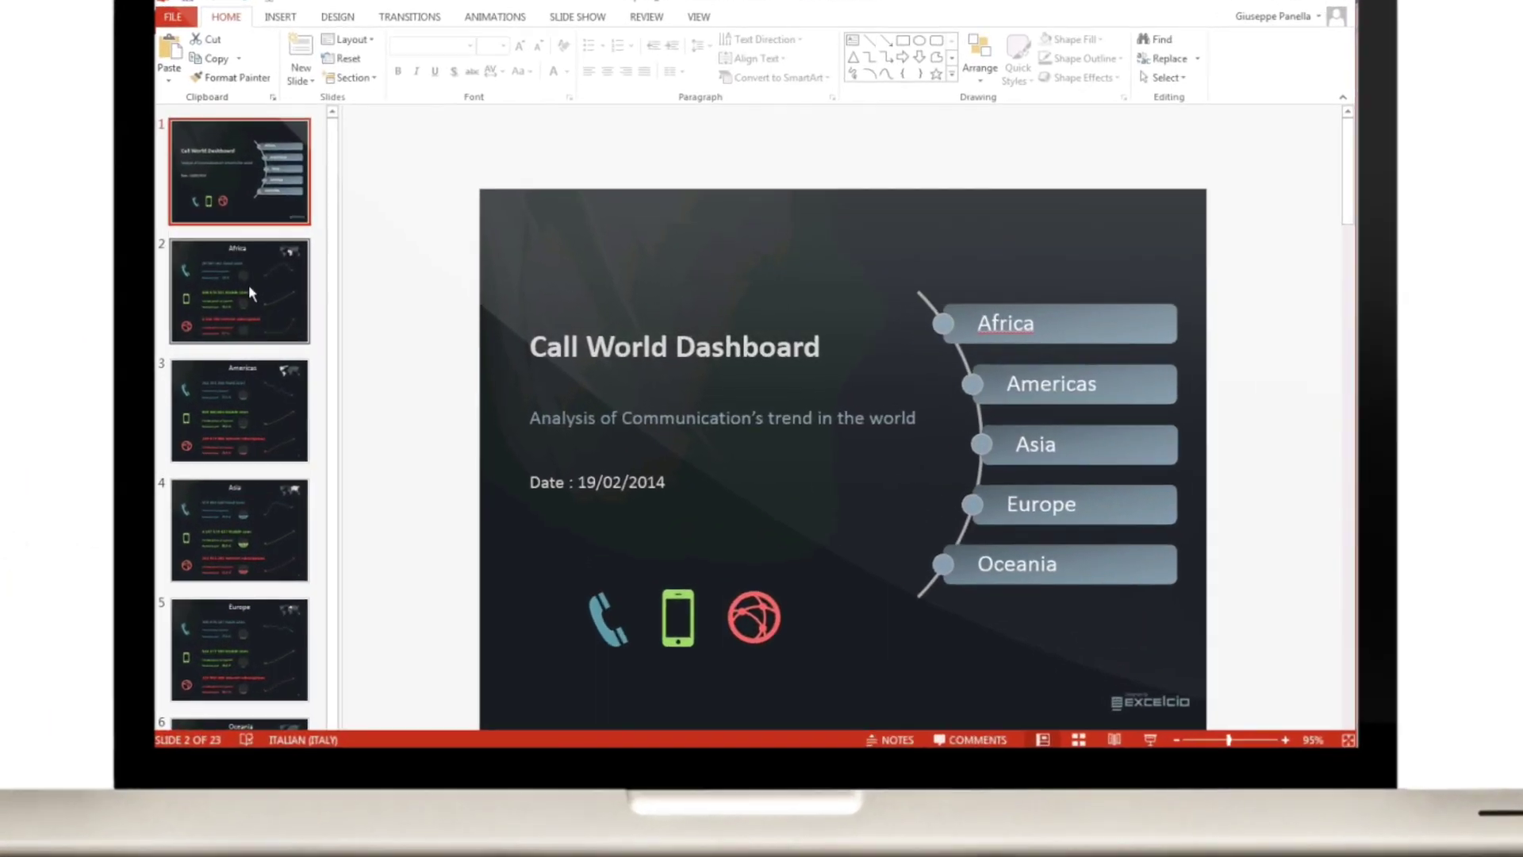
# Show the Africa slide, then reach the font colour choices for the TX364 tag
pyautogui.click(379, 297)
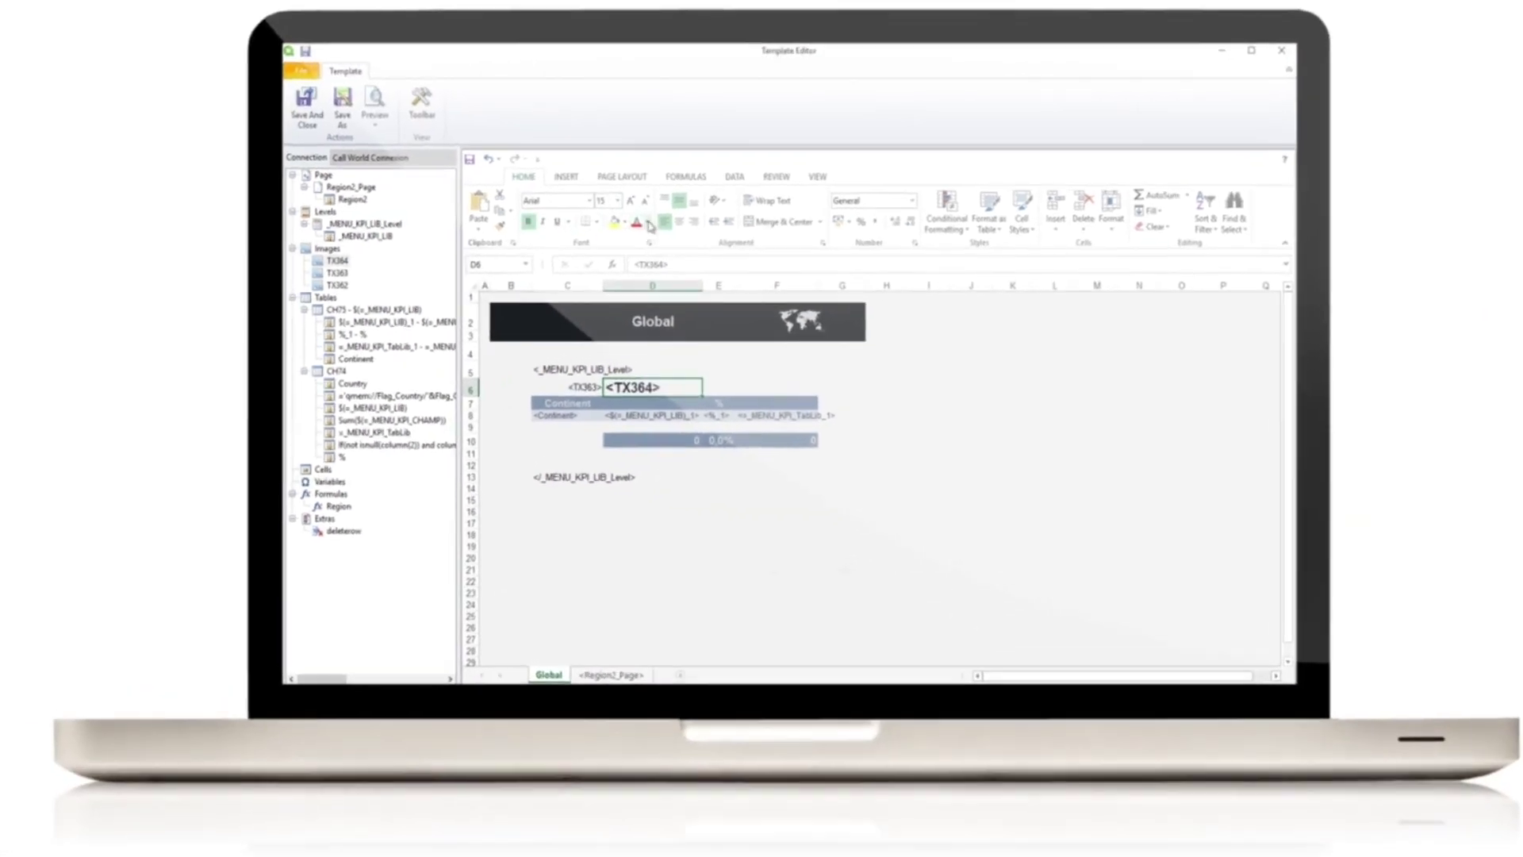
pyautogui.click(649, 218)
# Colour the TX364 tag text orange and preview the rendered dashboard report in the browser
pyautogui.click(667, 282)
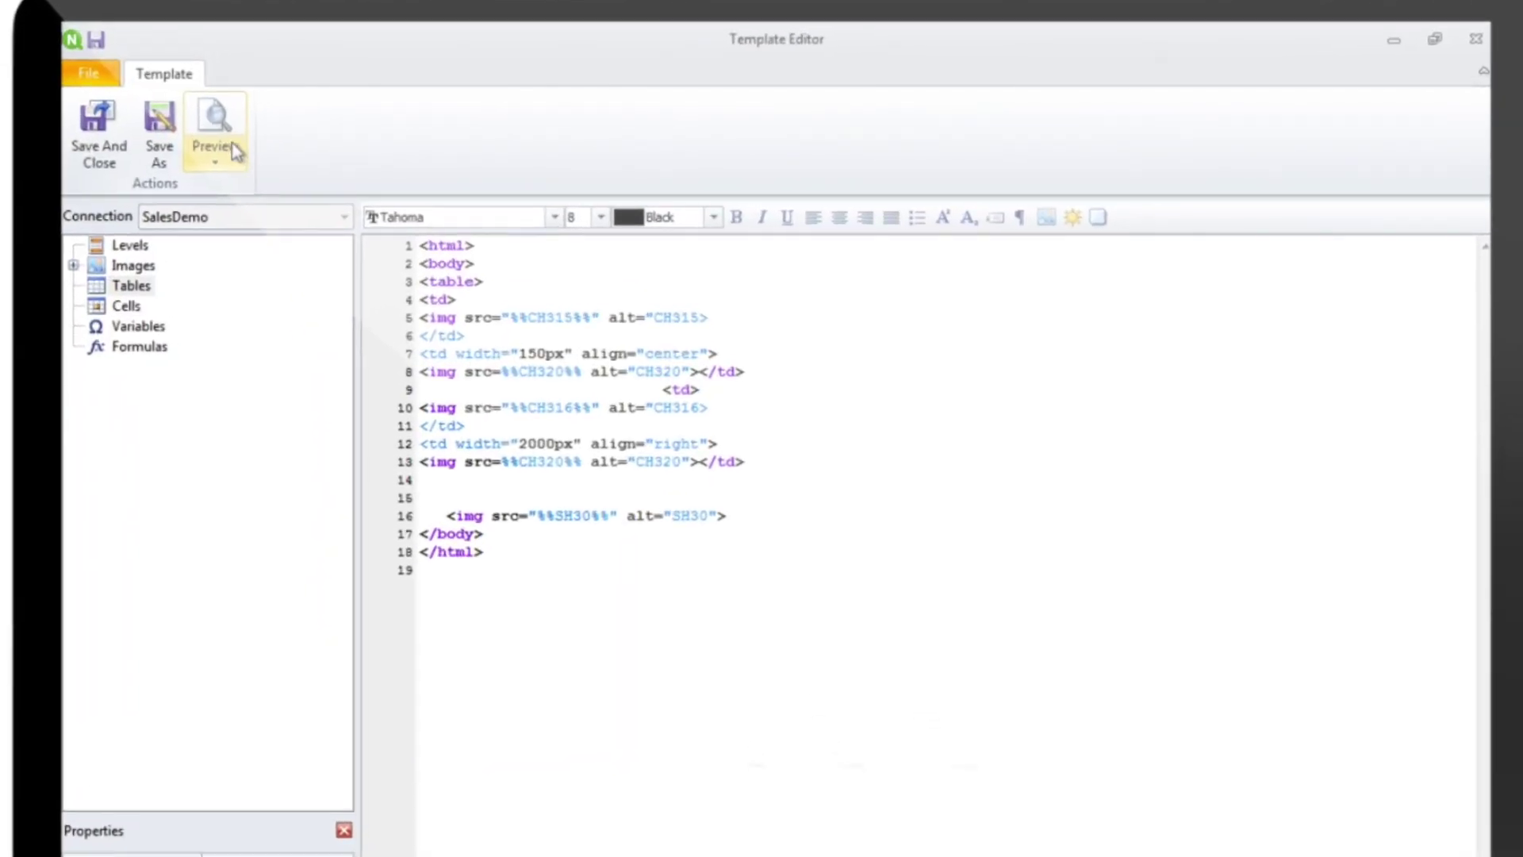
pyautogui.click(246, 125)
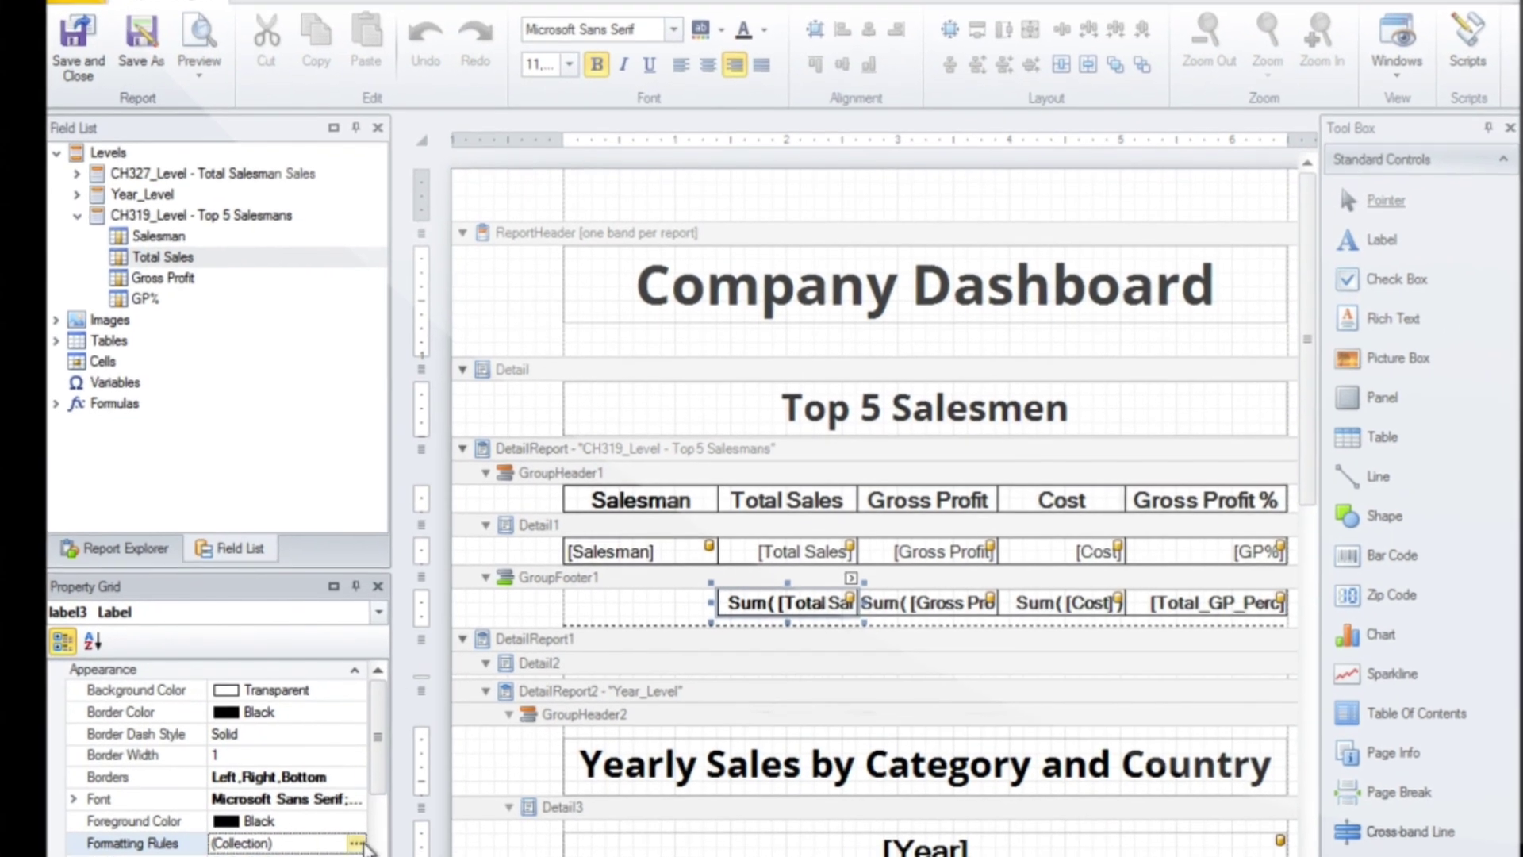
# Review the totals label's formatting rules and edit the report's rule sheet
pyautogui.click(359, 842)
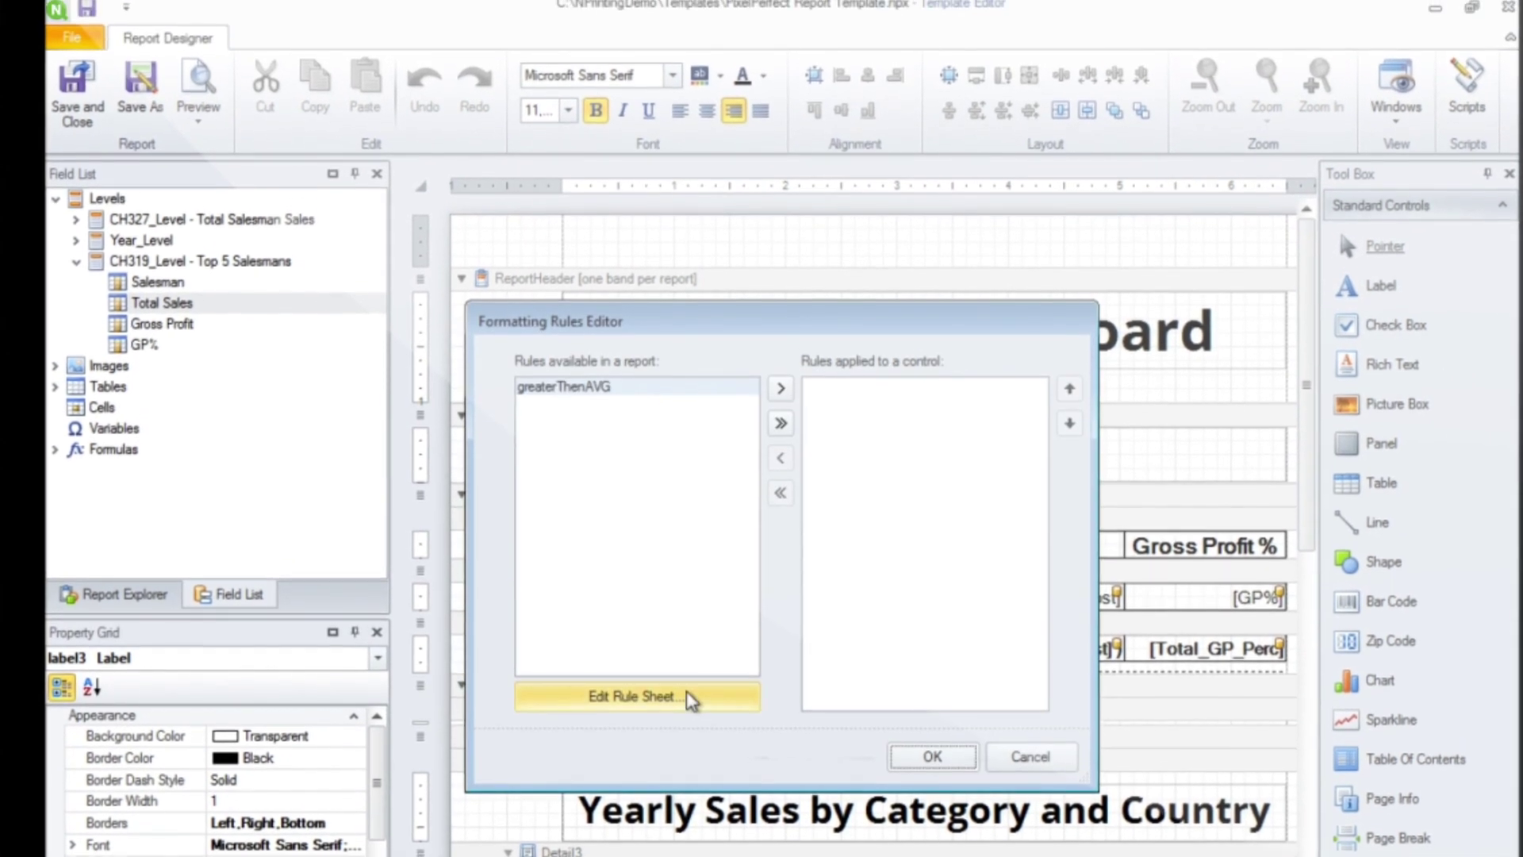
pyautogui.click(692, 713)
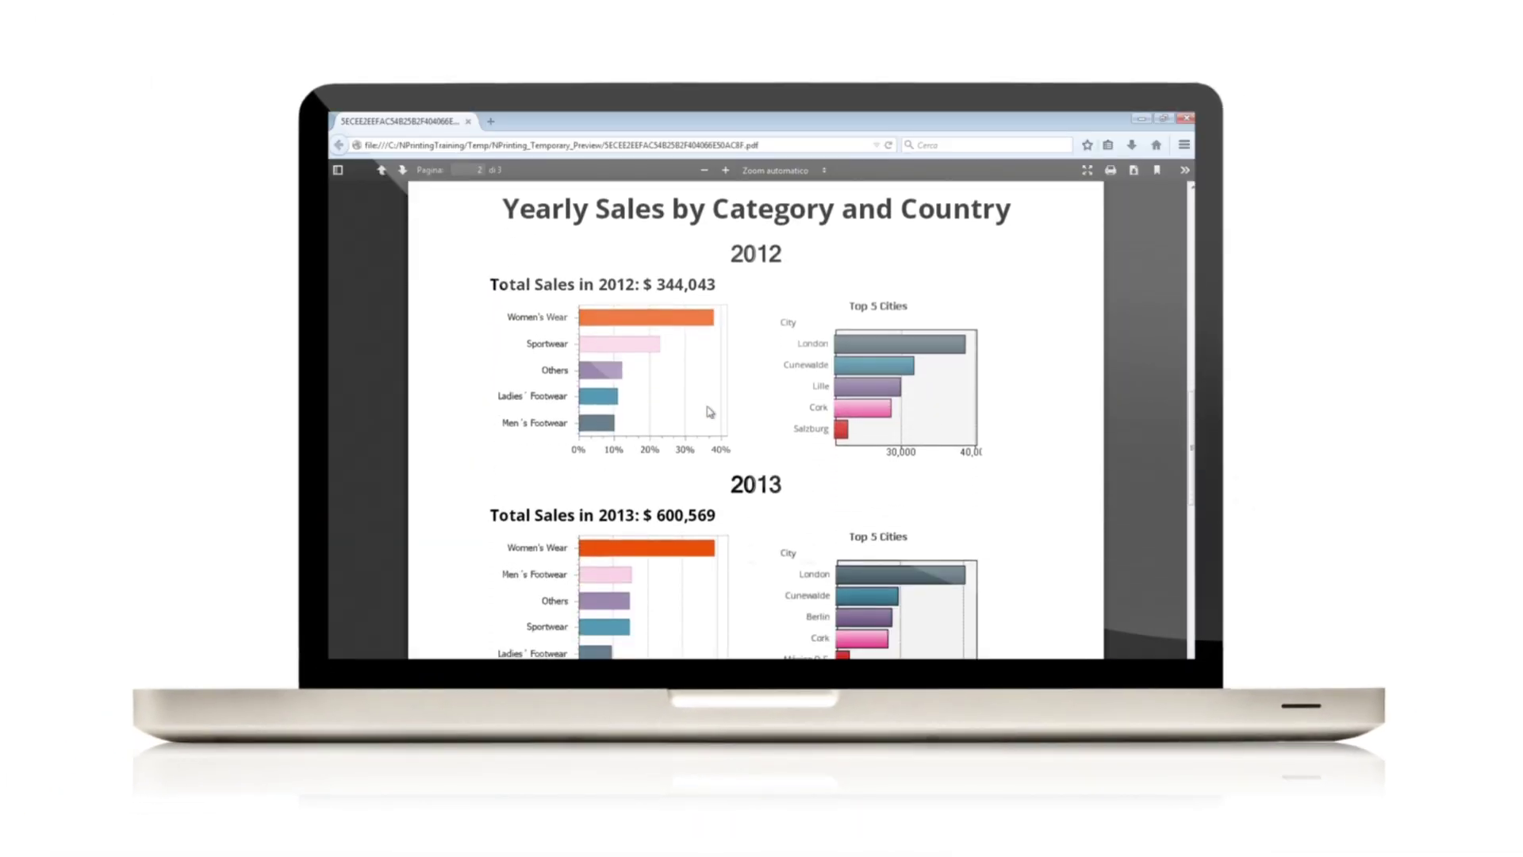
pyautogui.scroll(-5, 710, 411)
pyautogui.scroll(-5, 710, 412)
pyautogui.scroll(-5, 709, 412)
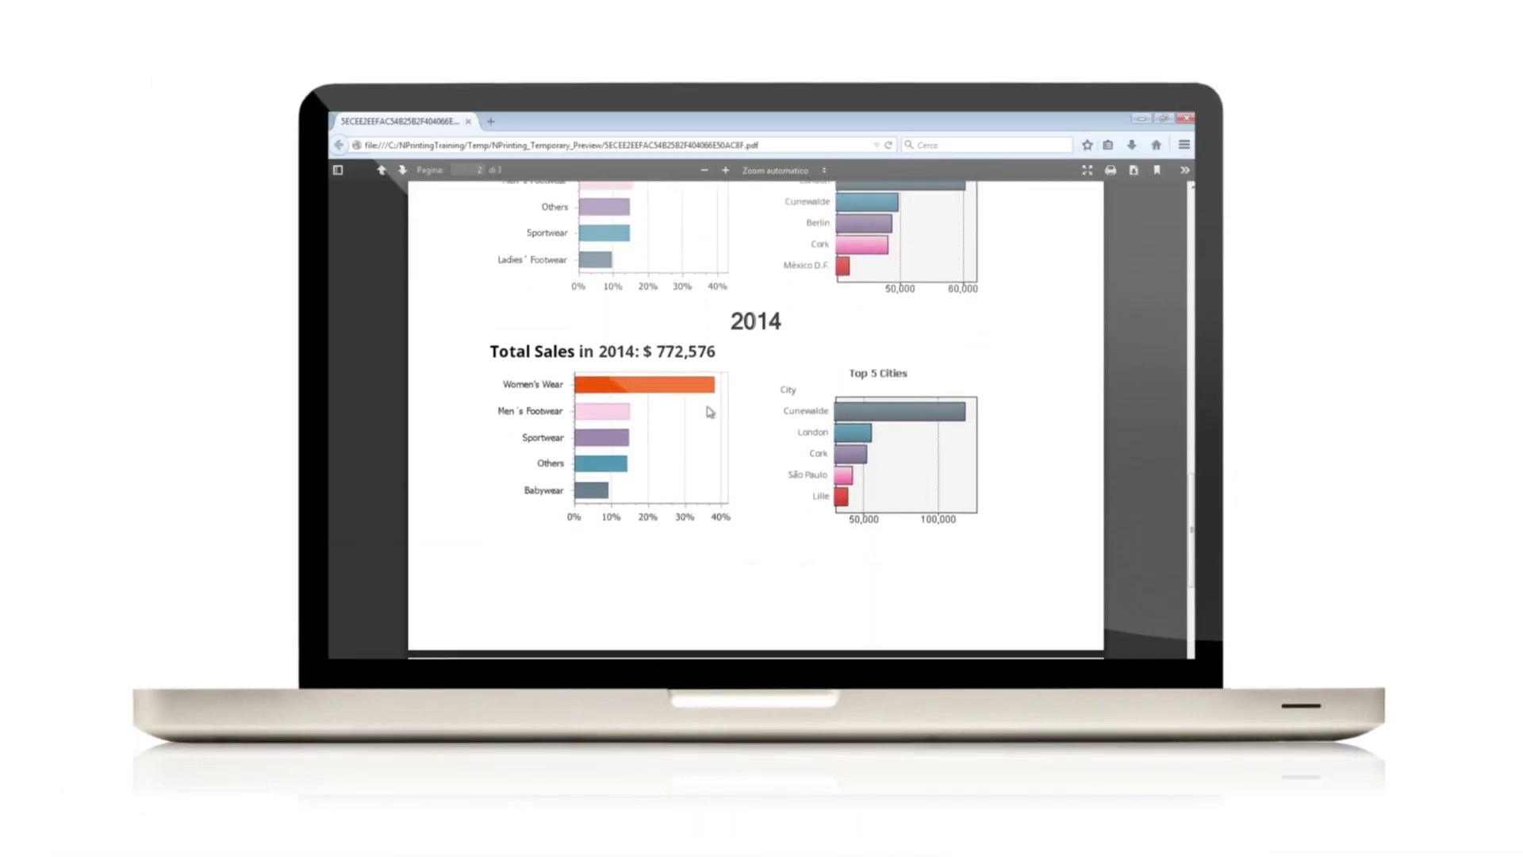
pyautogui.scroll(-3, 710, 412)
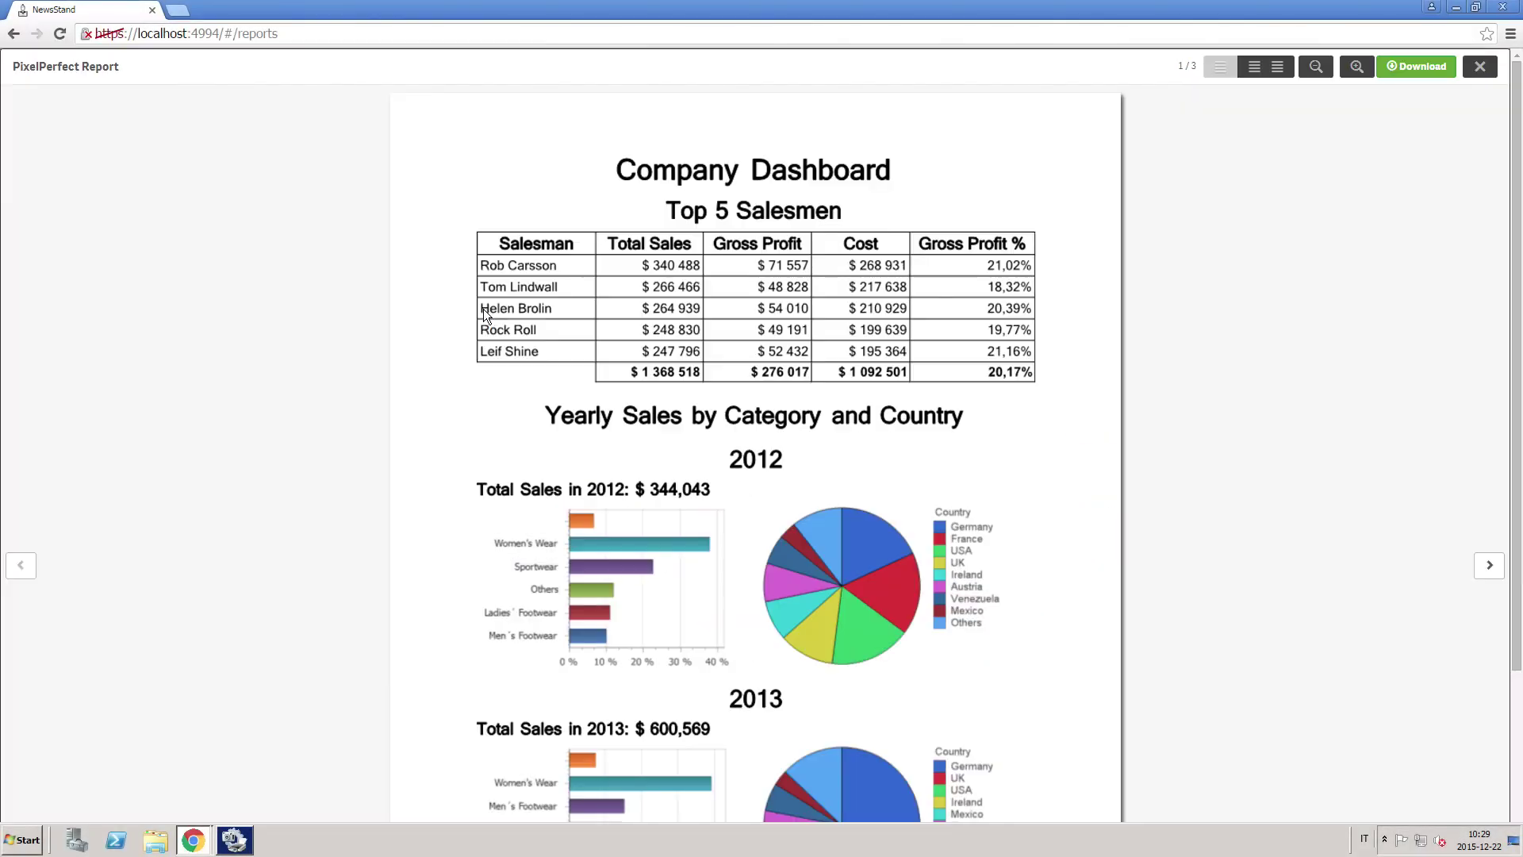
# Page through the report to the last page, 3/3
pyautogui.click(1492, 570)
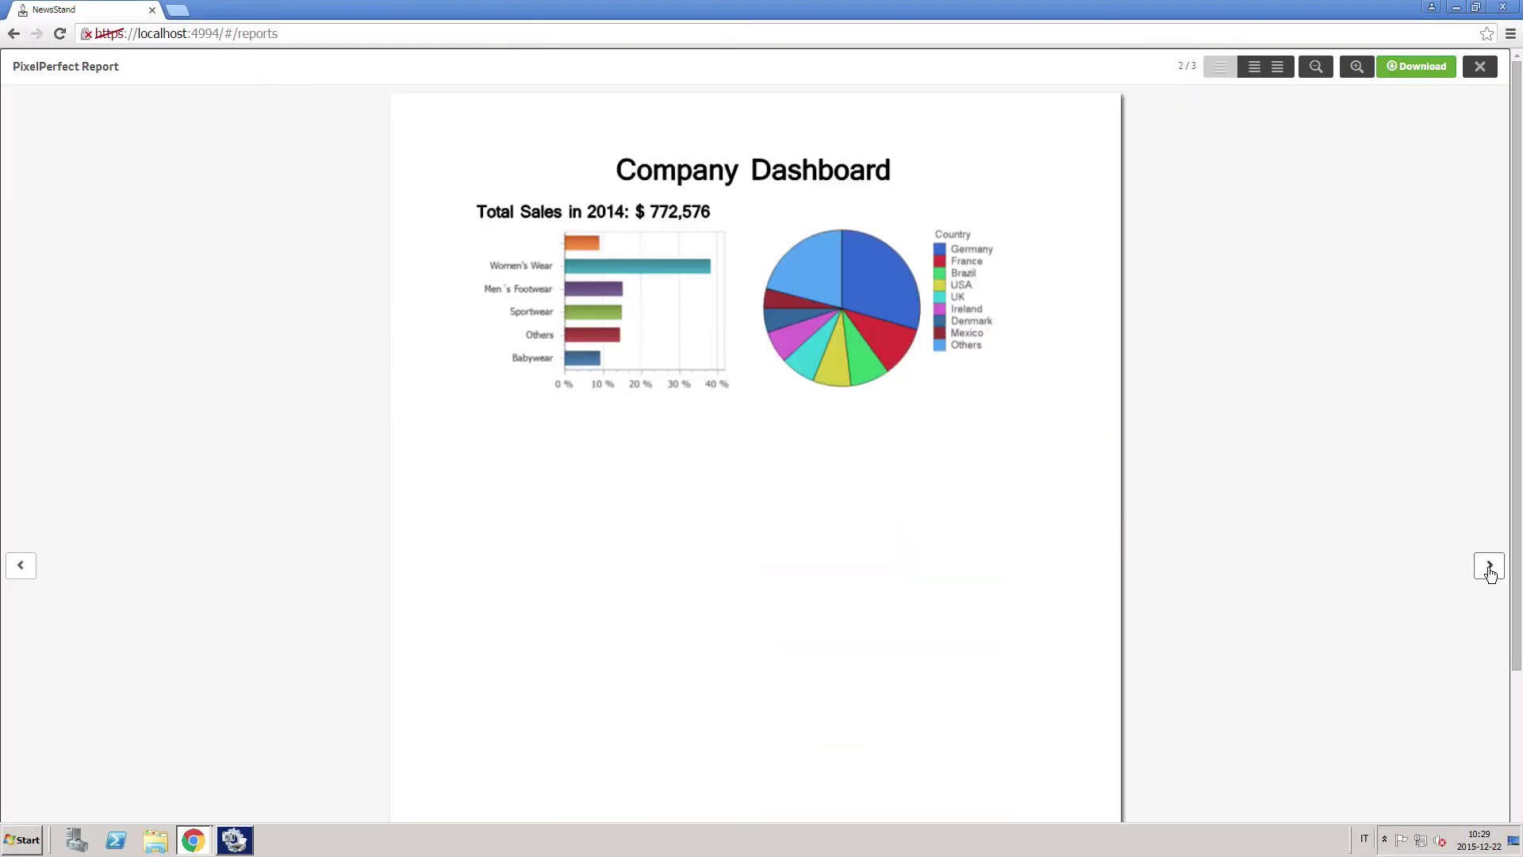
pyautogui.click(1489, 571)
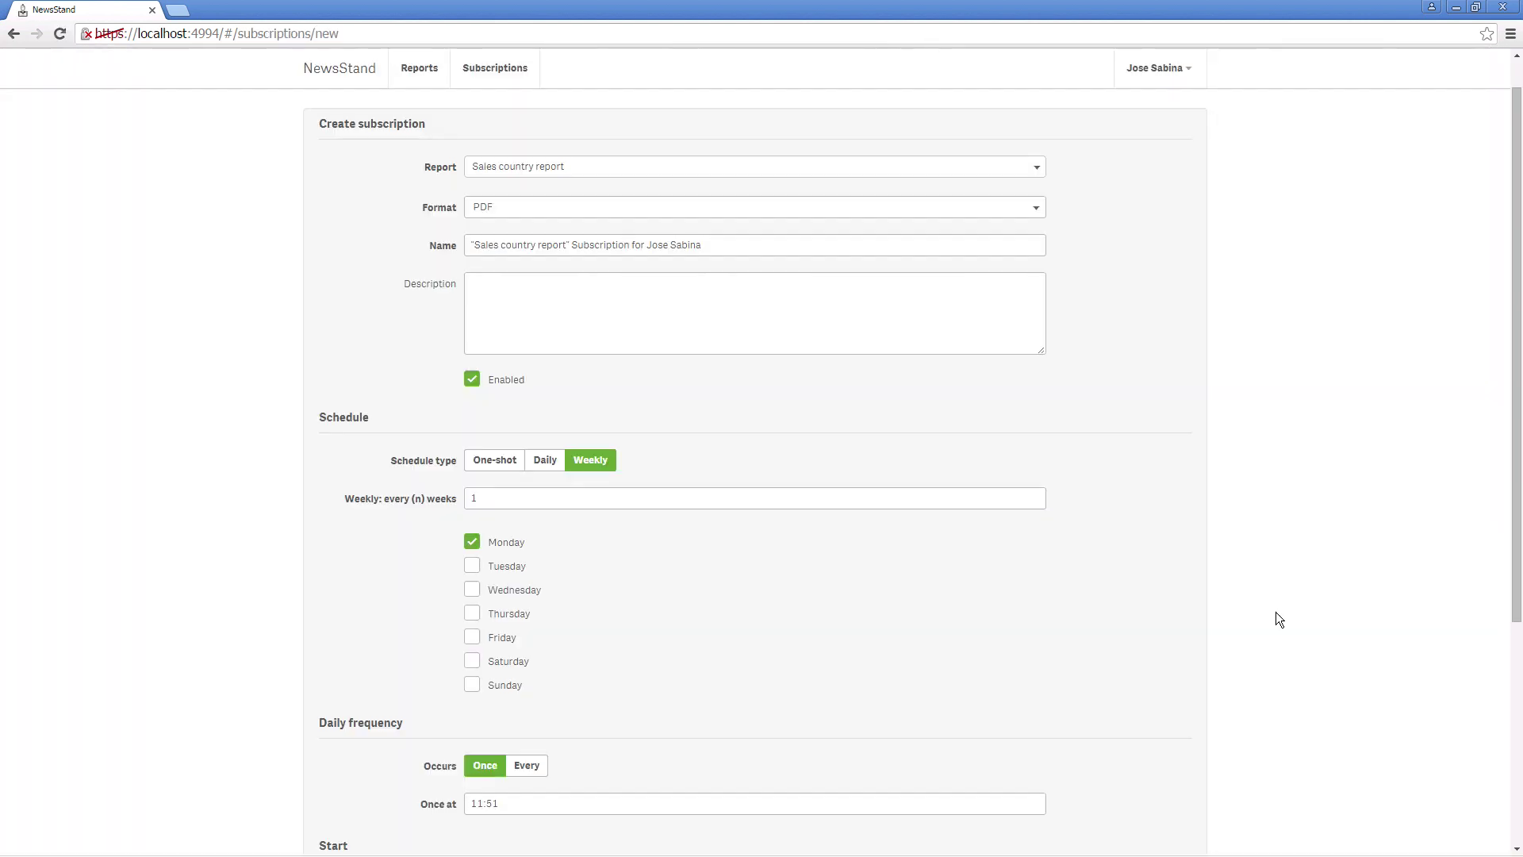
pyautogui.scroll(-5, 1276, 612)
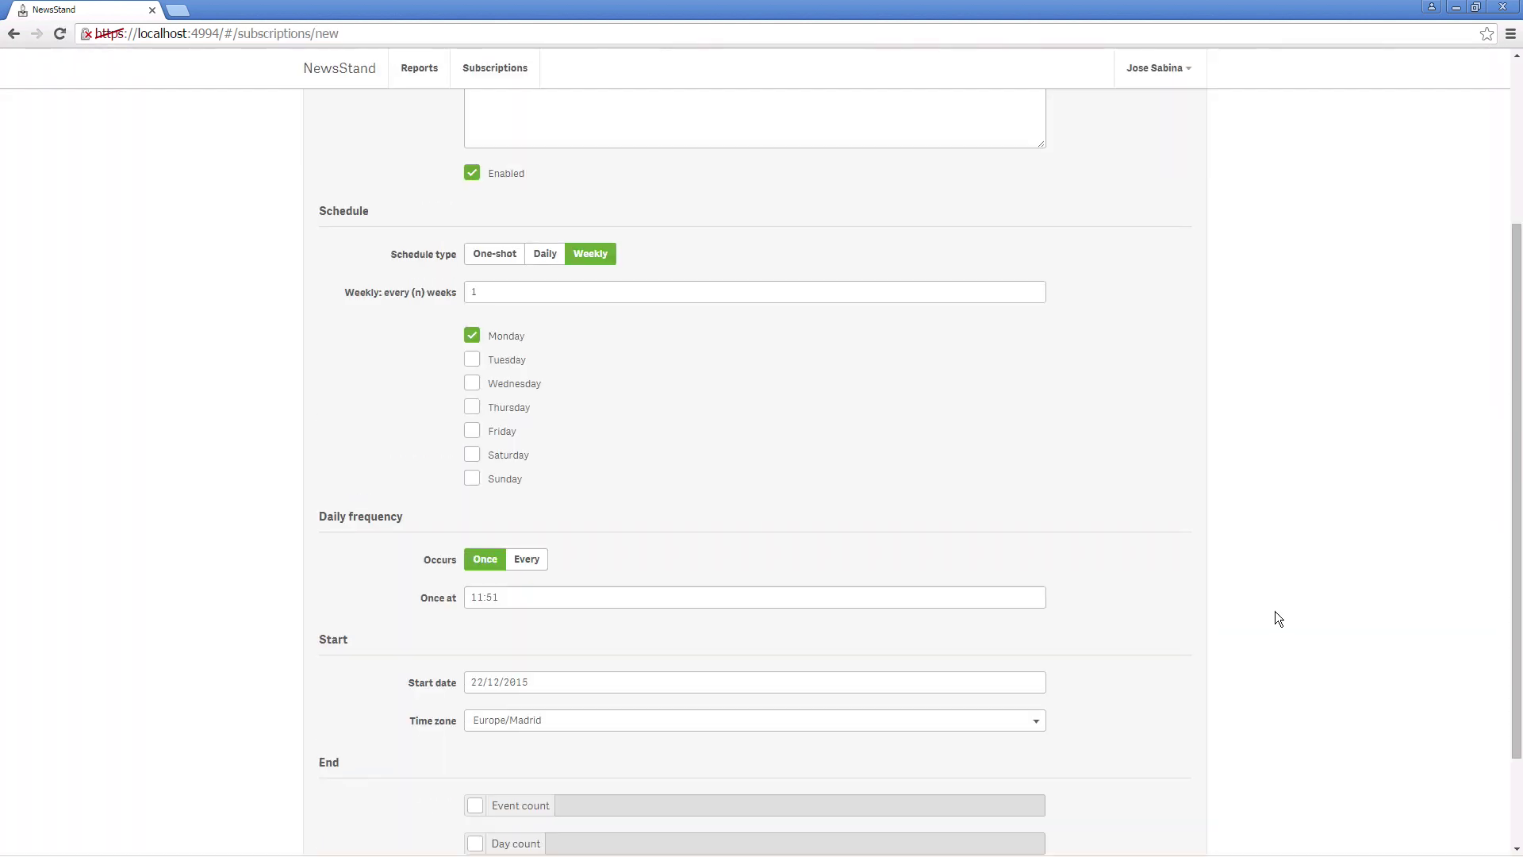
pyautogui.scroll(-3, 1276, 612)
# Choose the start date for the weekly Monday subscription
pyautogui.click(648, 559)
pyautogui.click(559, 733)
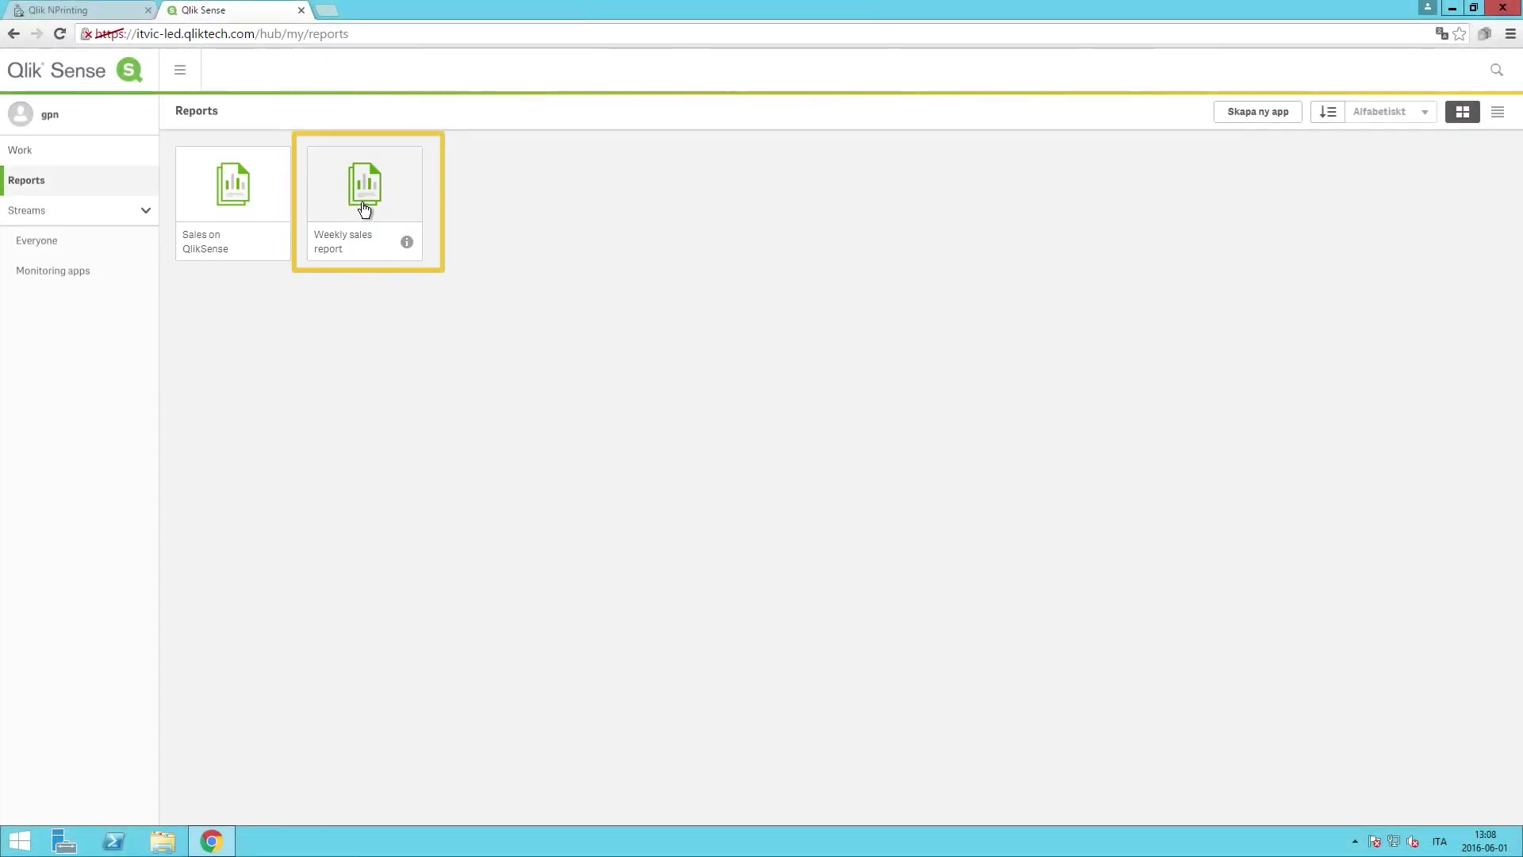
# Open the Weekly sales report tile from the Reports collection
pyautogui.click(364, 207)
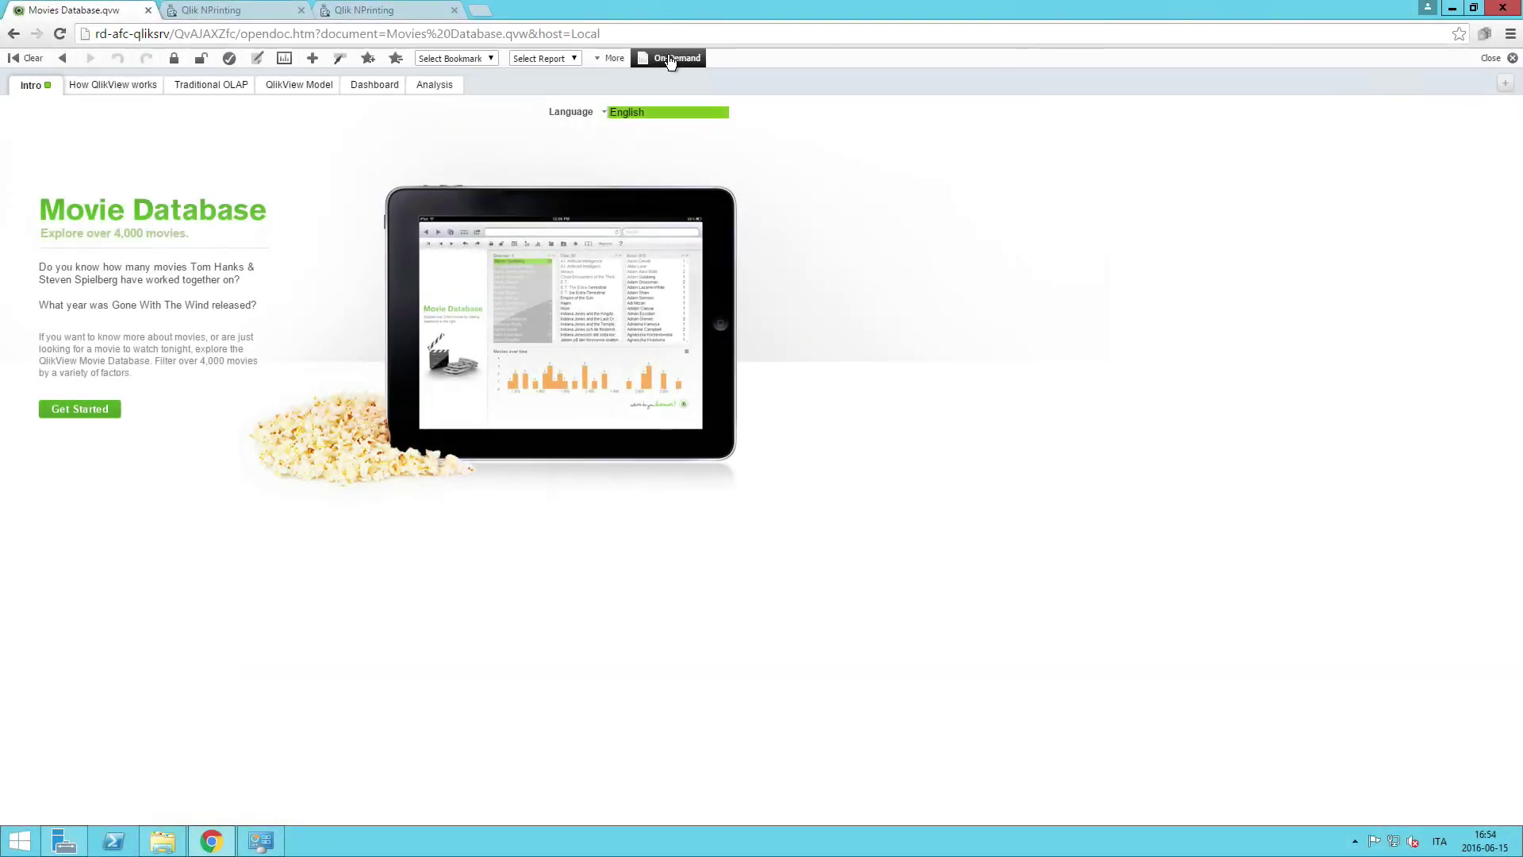
# Create an on-demand report with the VGI HTML Report template and generate it
pyautogui.click(673, 58)
pyautogui.click(761, 417)
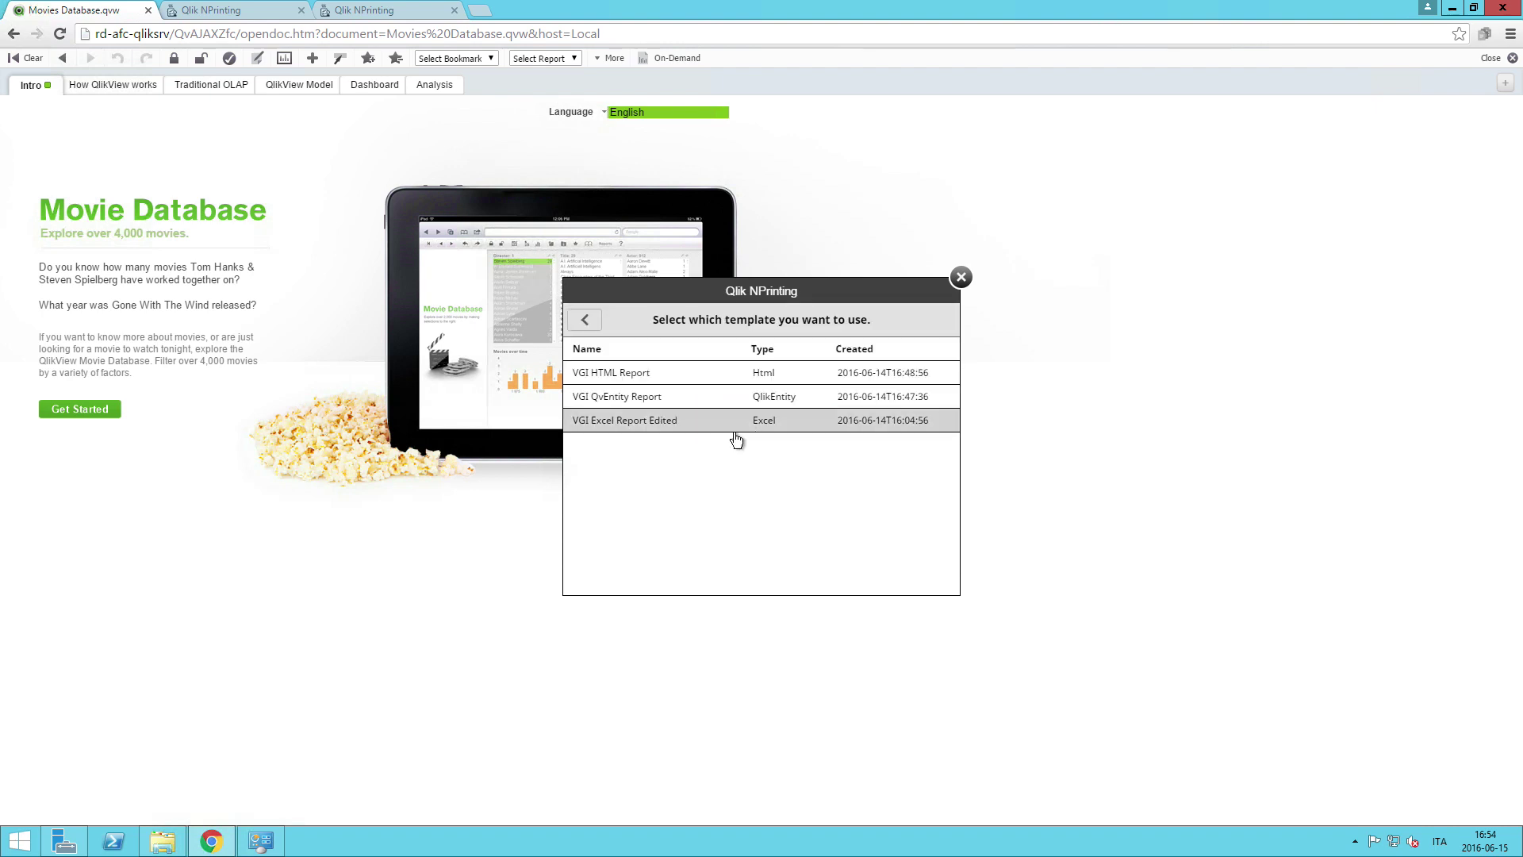
pyautogui.click(625, 375)
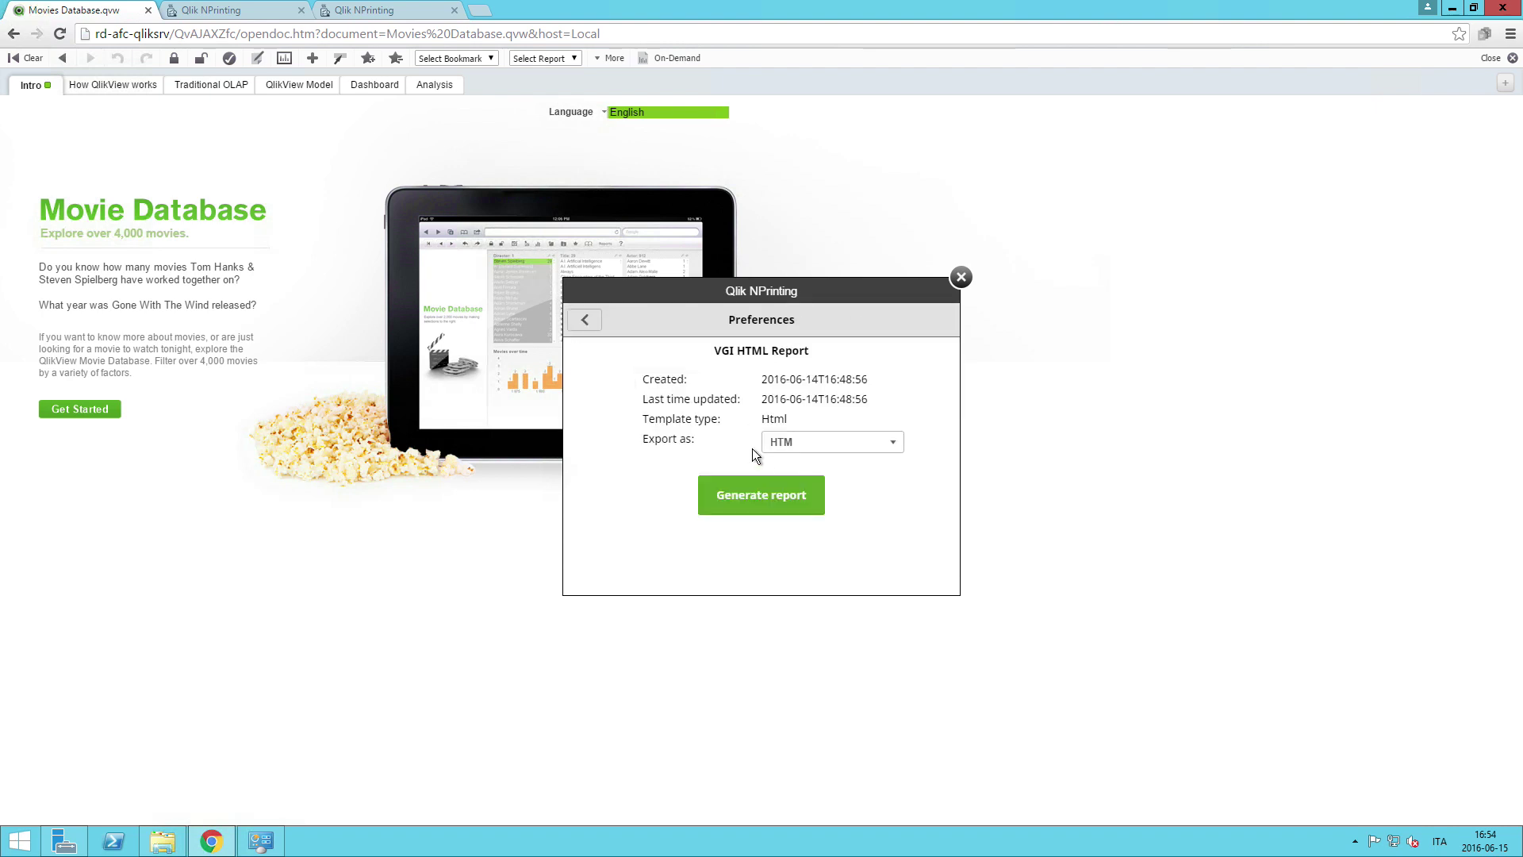
pyautogui.click(739, 500)
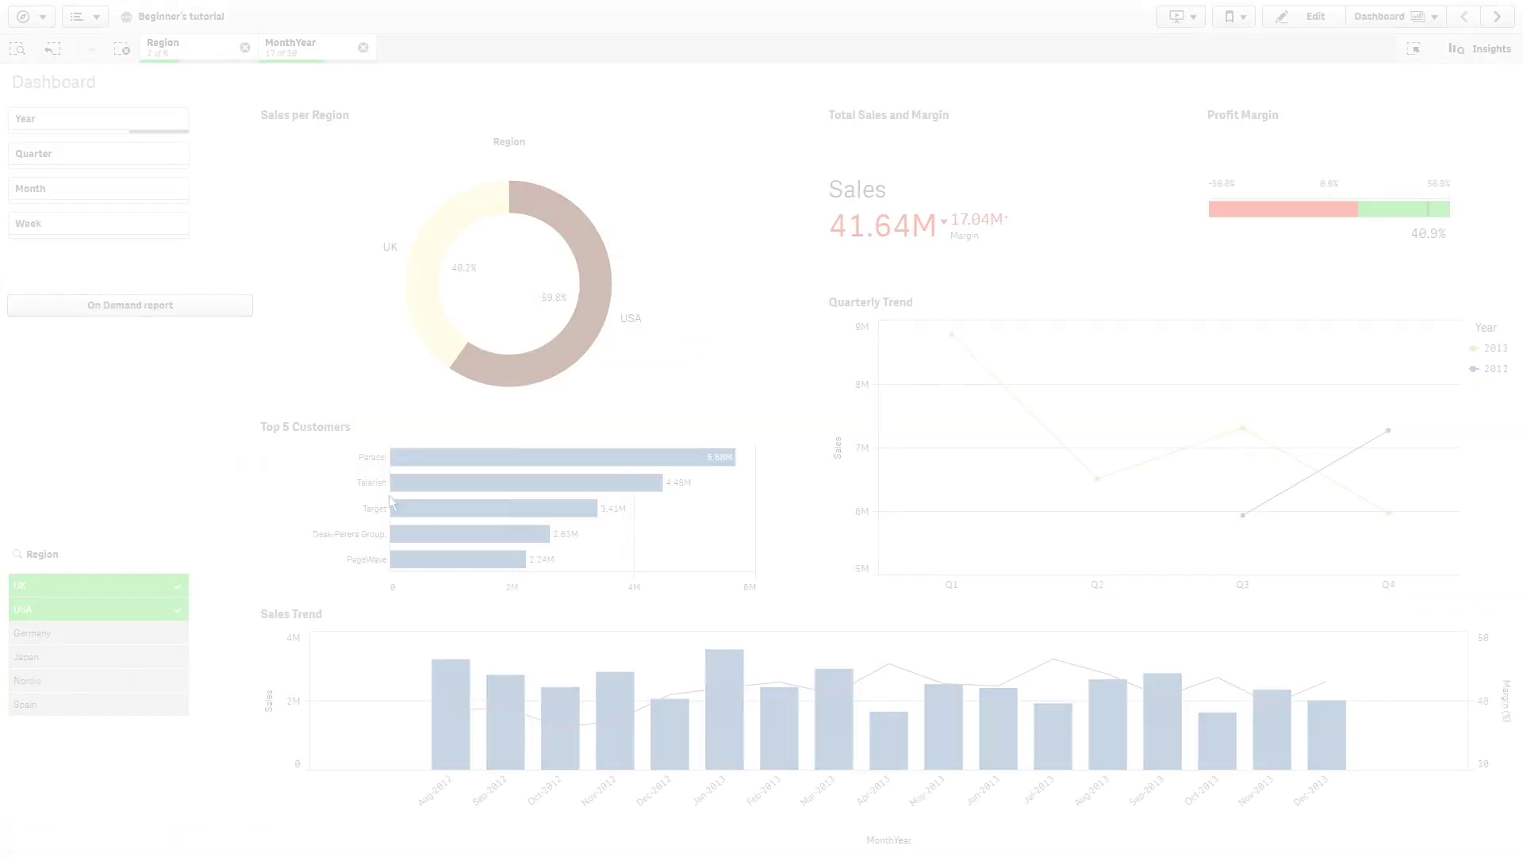
# Download the newest Powerpoint report from the on-demand list and open the file
pyautogui.click(183, 300)
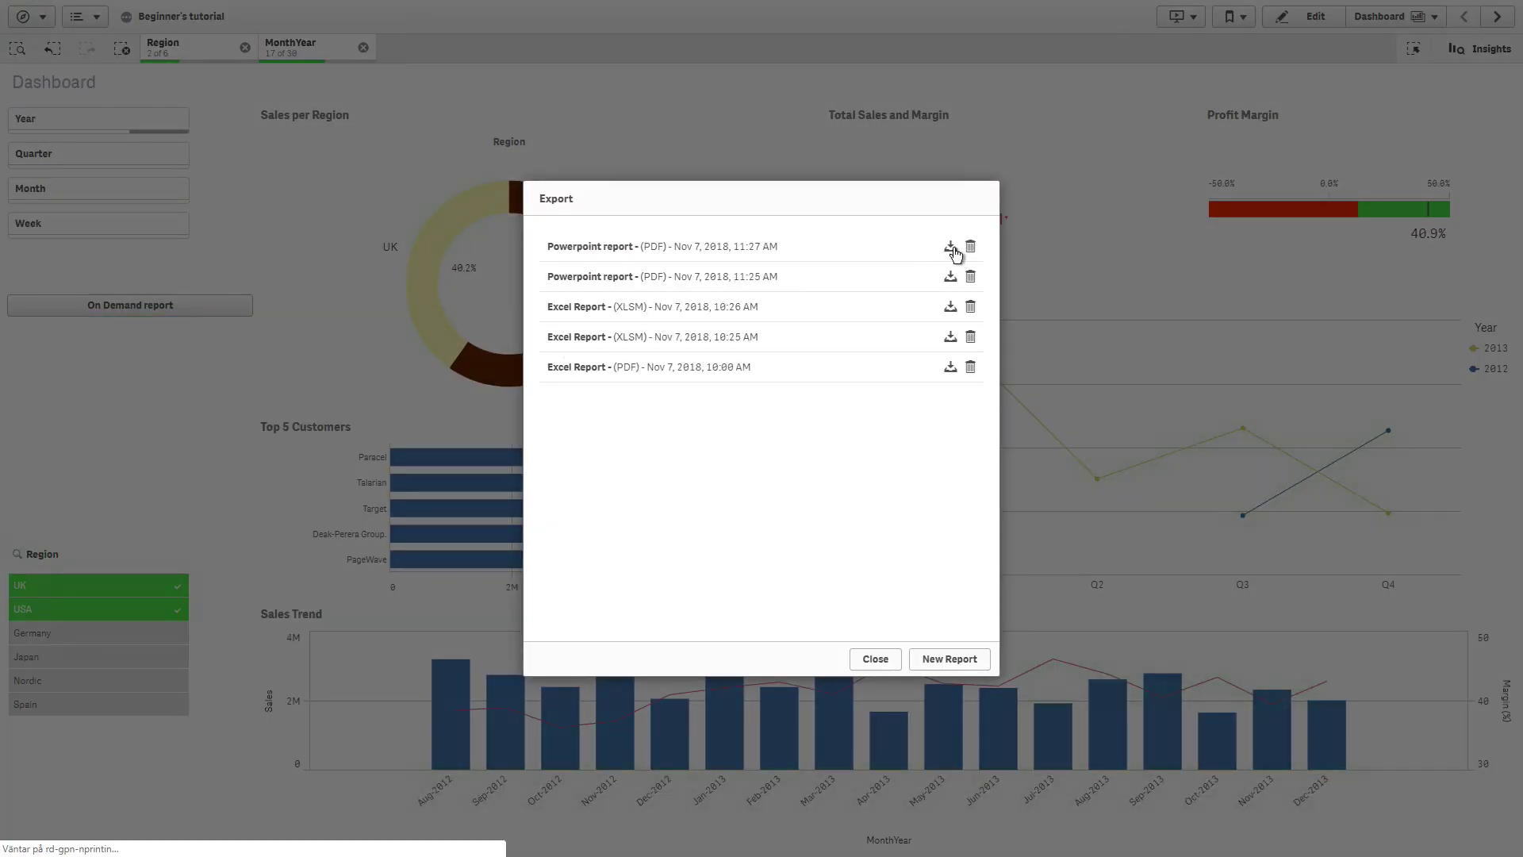
pyautogui.click(951, 247)
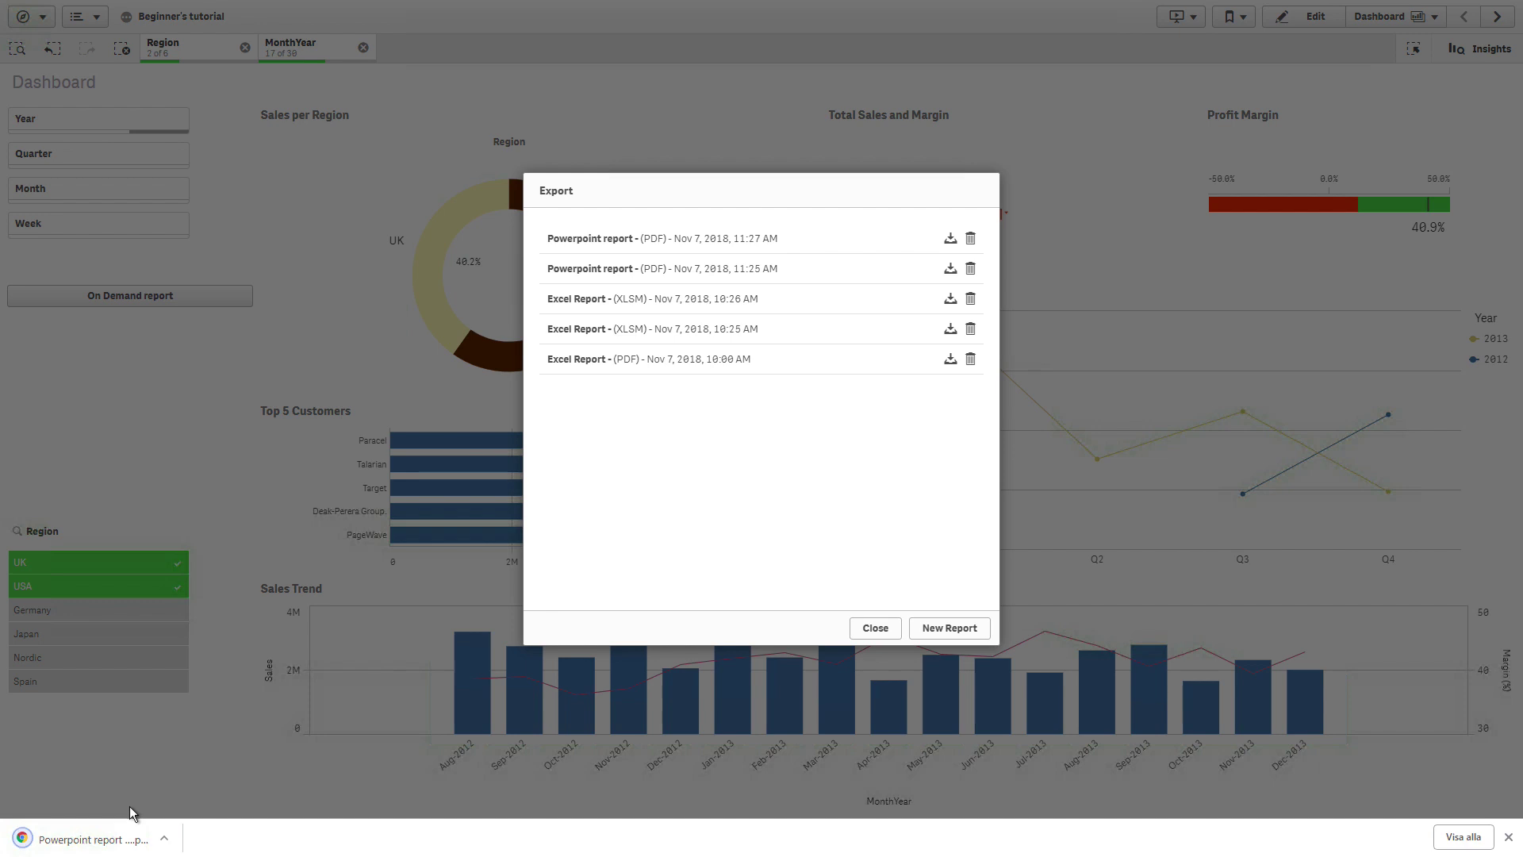
pyautogui.click(93, 840)
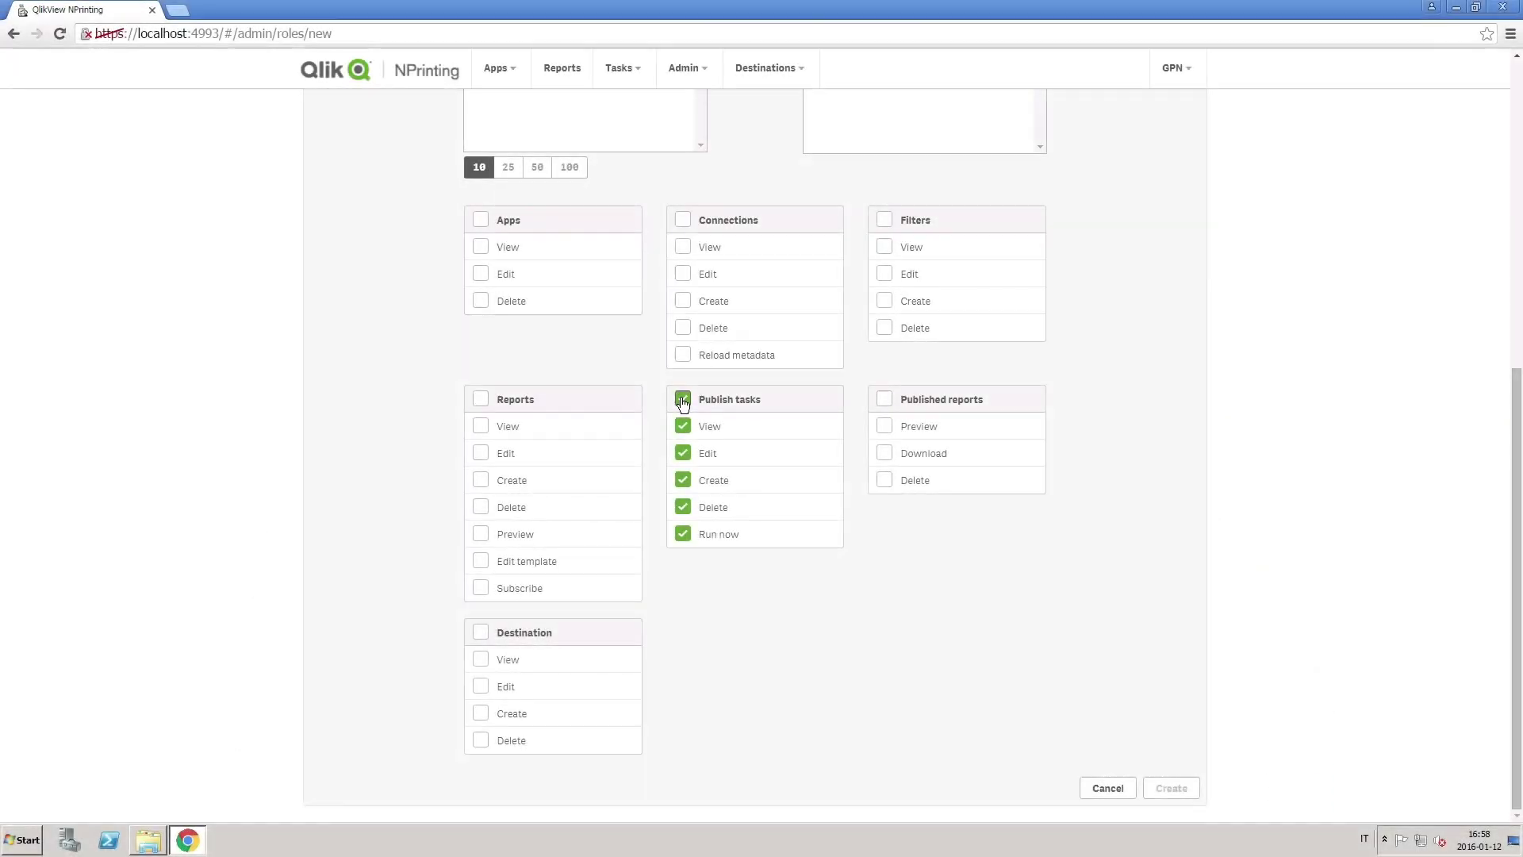
# Grant the role every Published reports and Apps permission
pyautogui.click(885, 399)
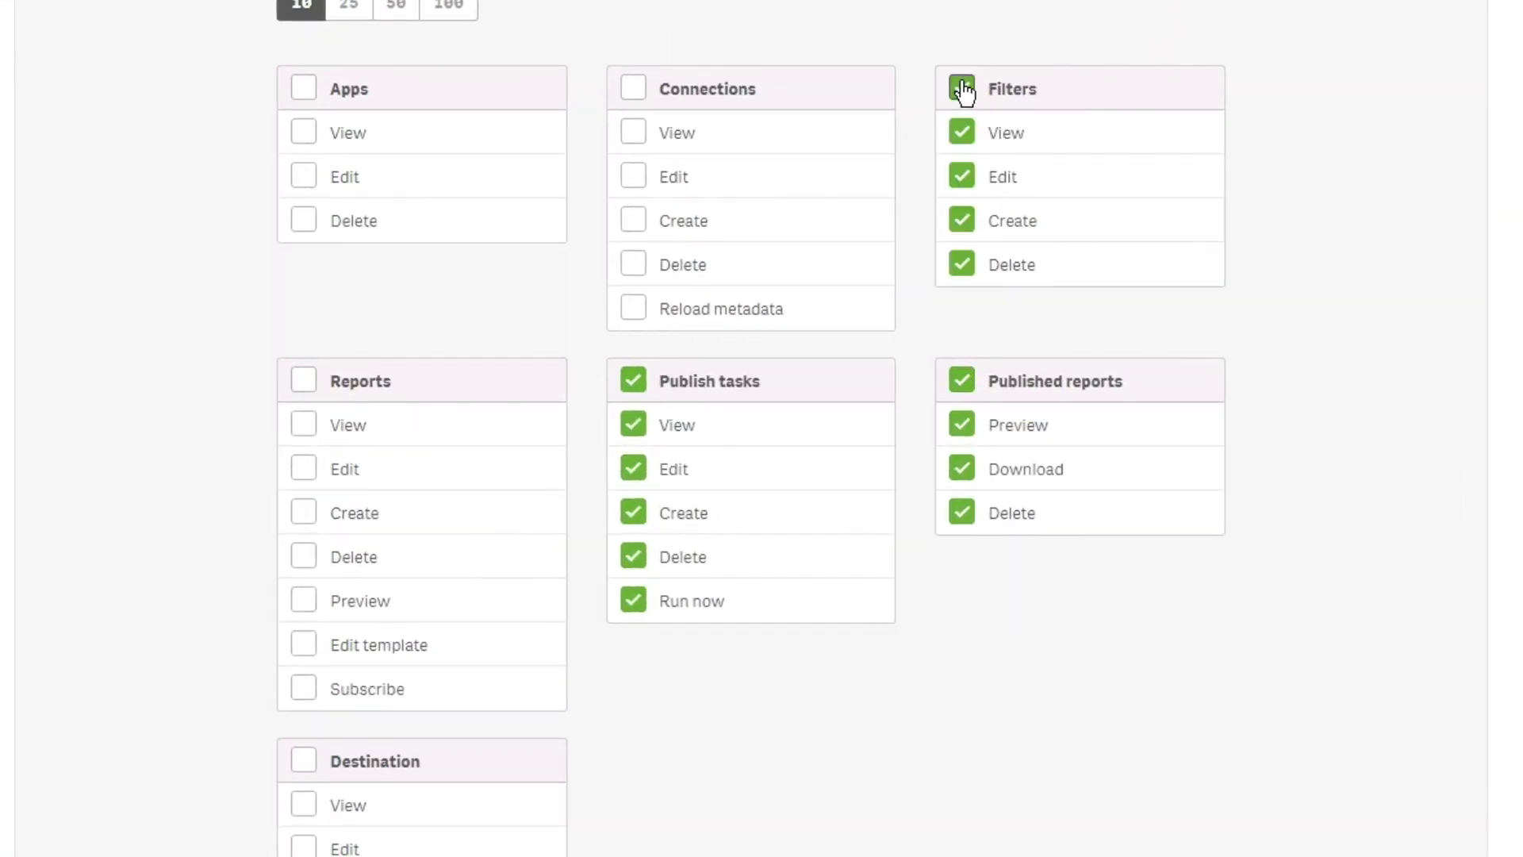
pyautogui.click(304, 89)
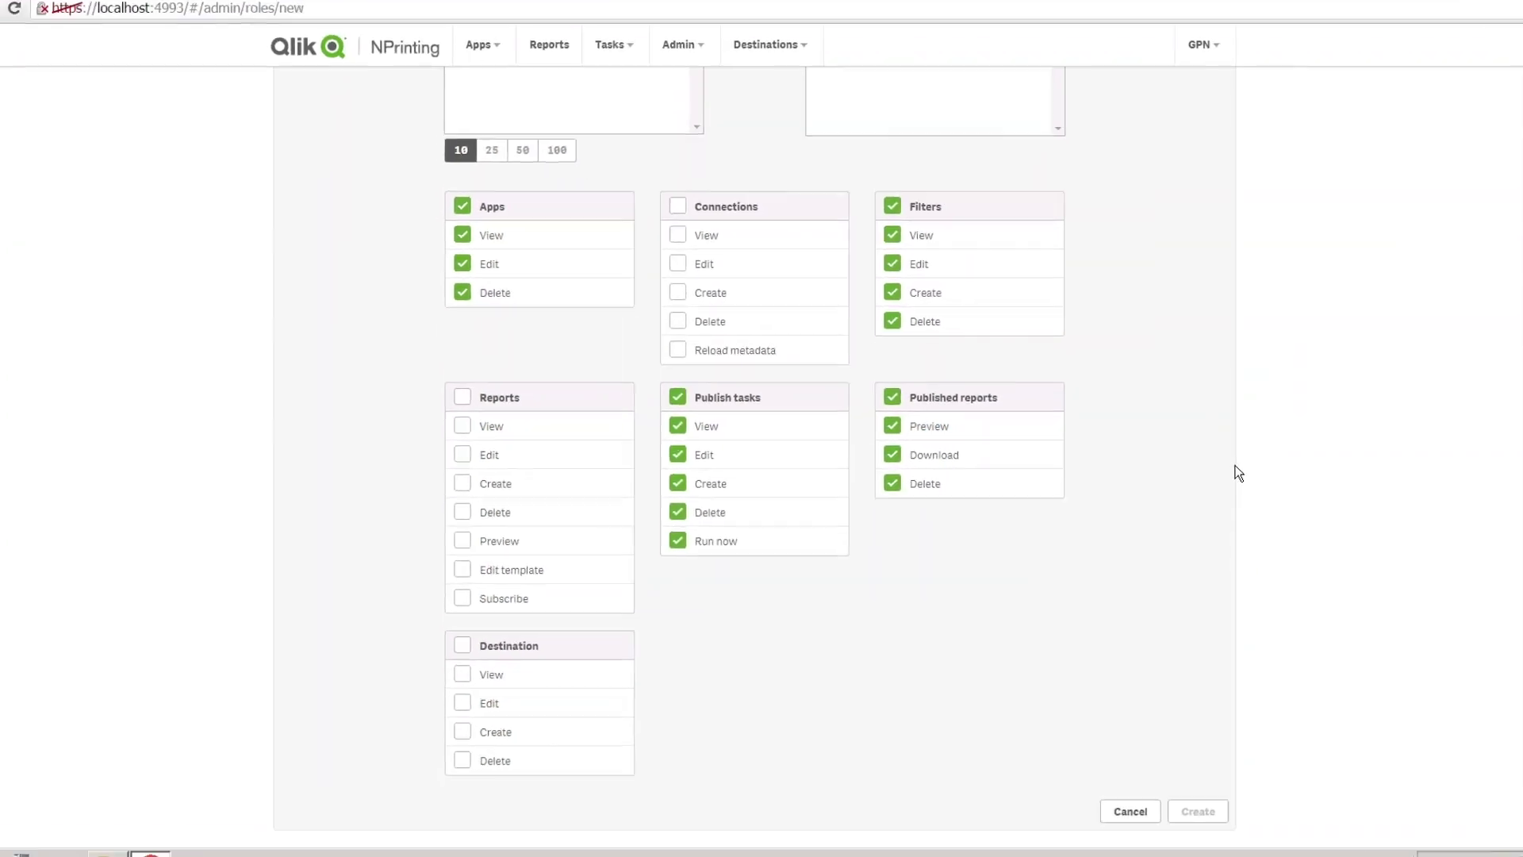